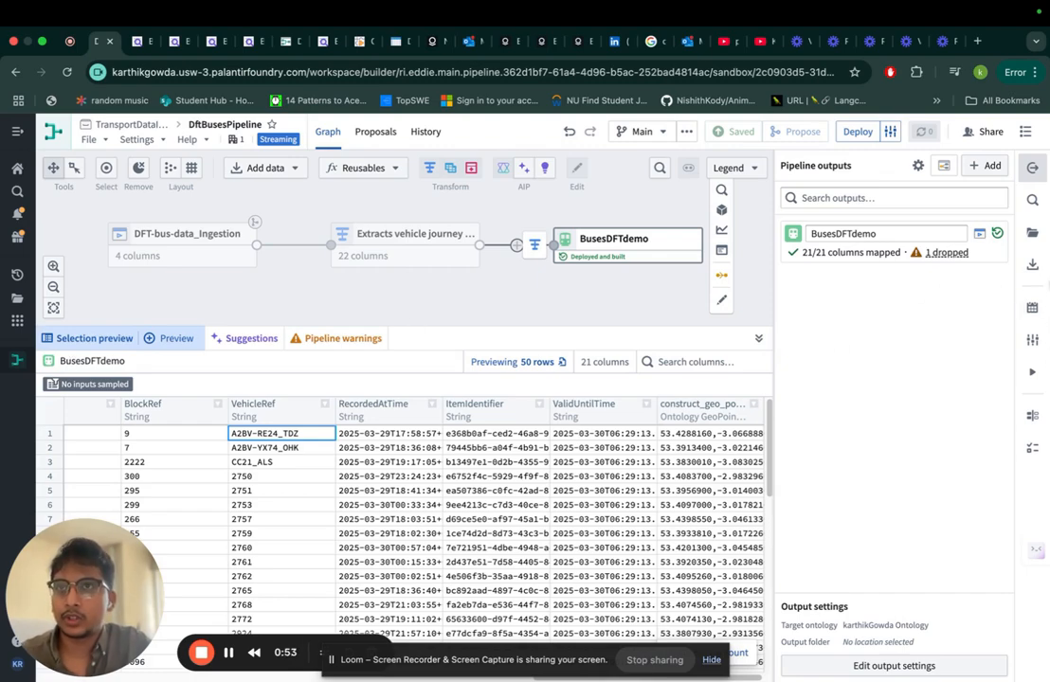
Step: Switch to VS Code and examine the fetchBusData function in index.ts, including its request URL and the mapping of its results
key(ctrl+Right)
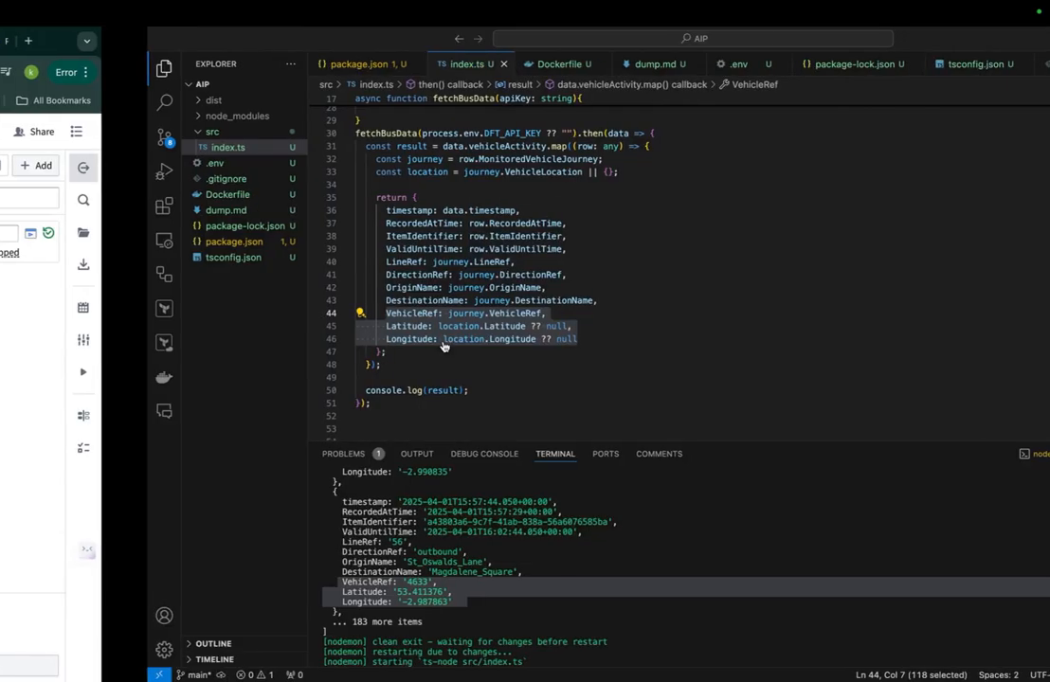
scroll(426, 235, up, 10)
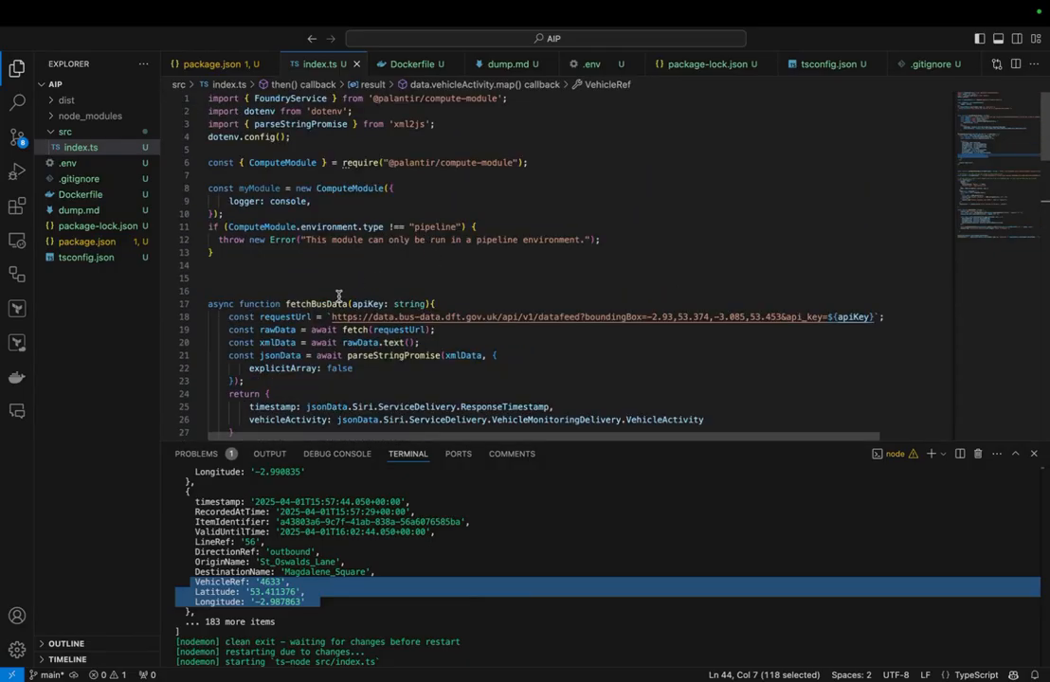
drag(331, 316, 880, 324)
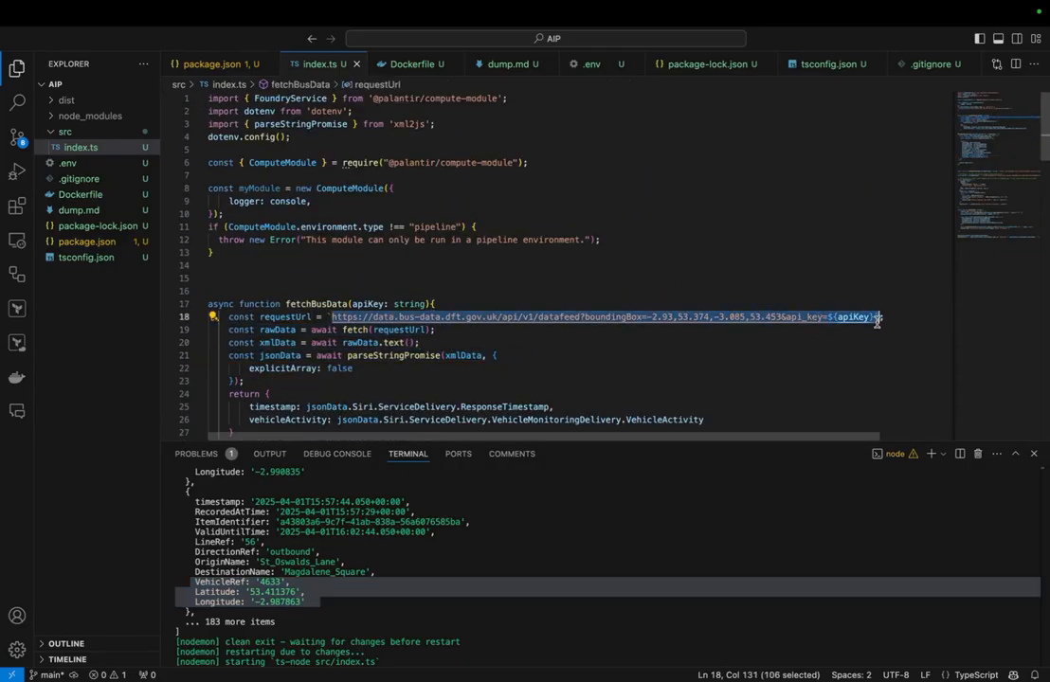
double_click(298, 304)
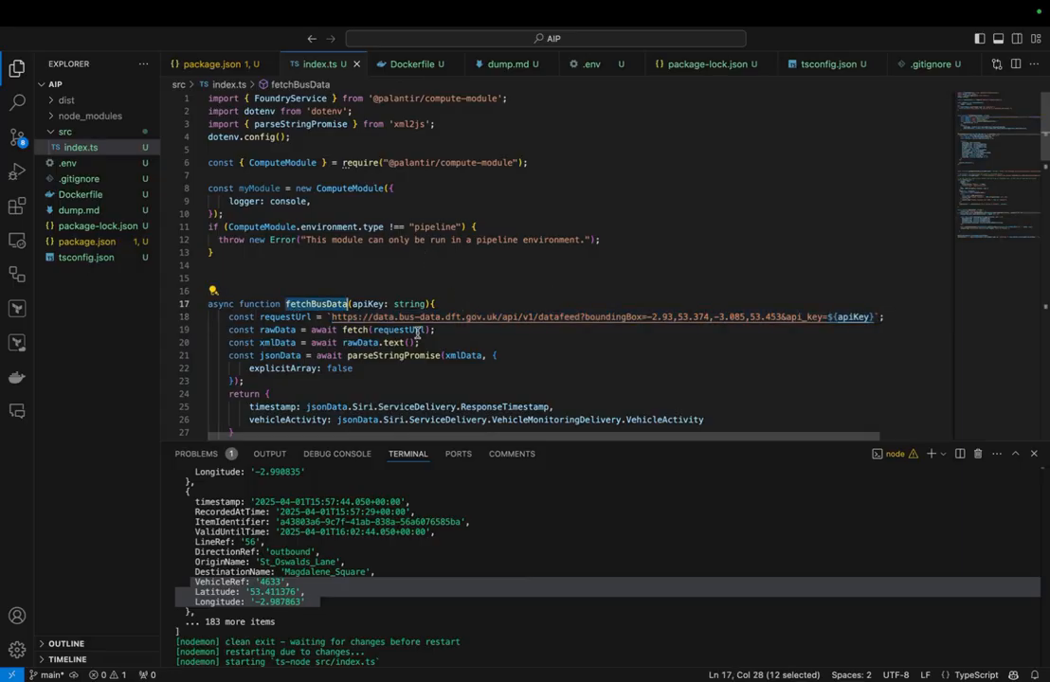
scroll(361, 289, down, 2)
scroll(352, 223, up, 2)
scroll(408, 249, down, 2)
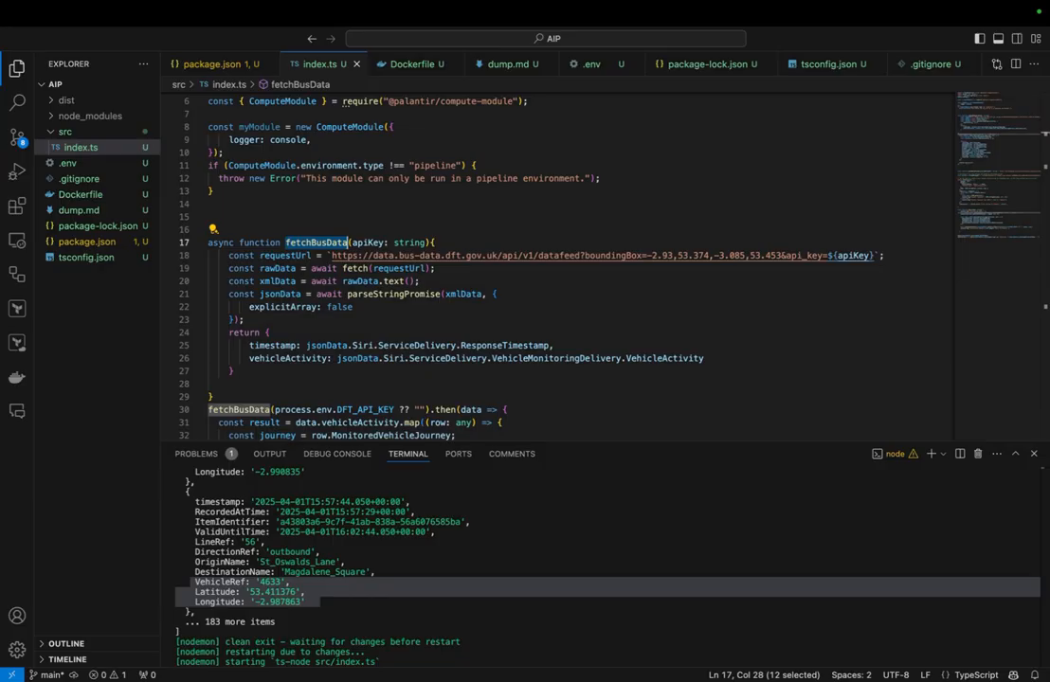
scroll(542, 354, down, 3)
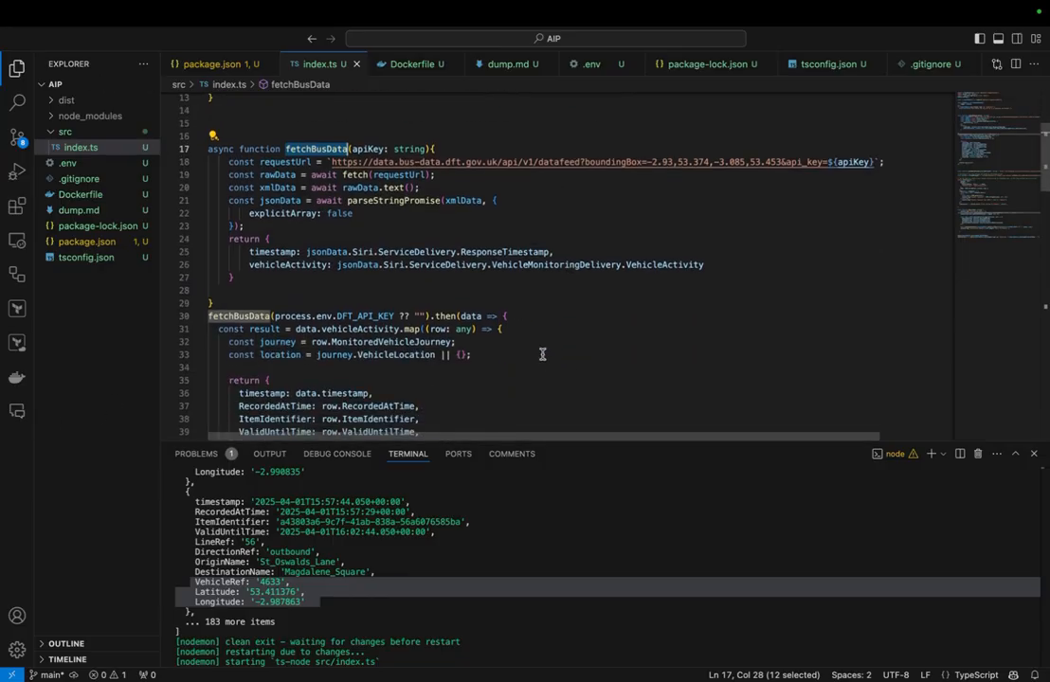
scroll(490, 370, down, 6)
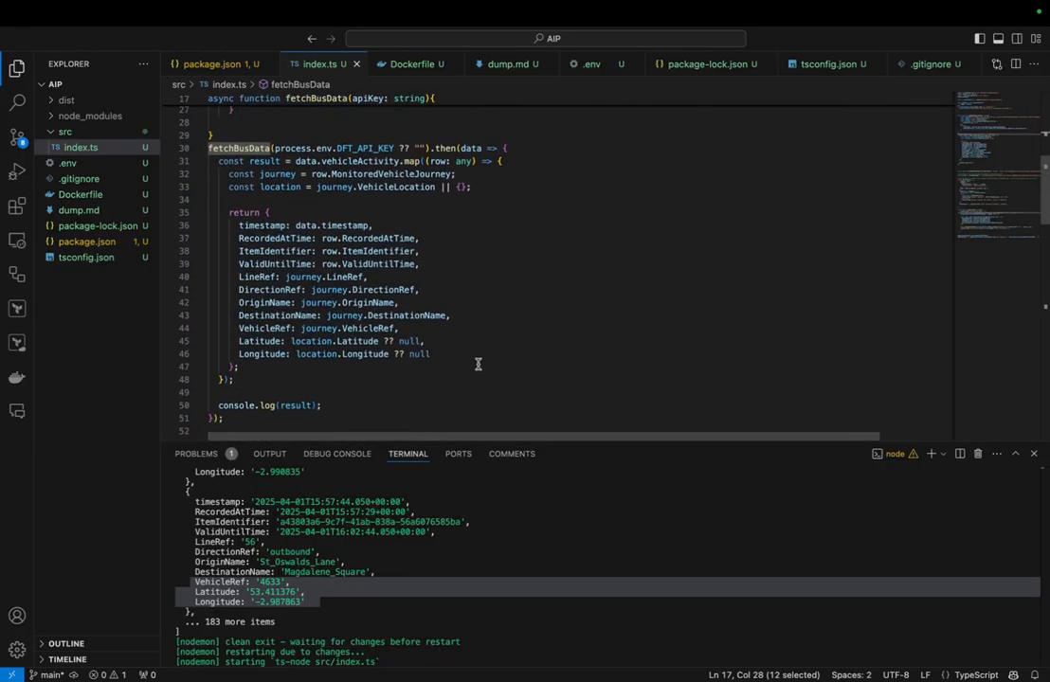
scroll(309, 295, up, 1)
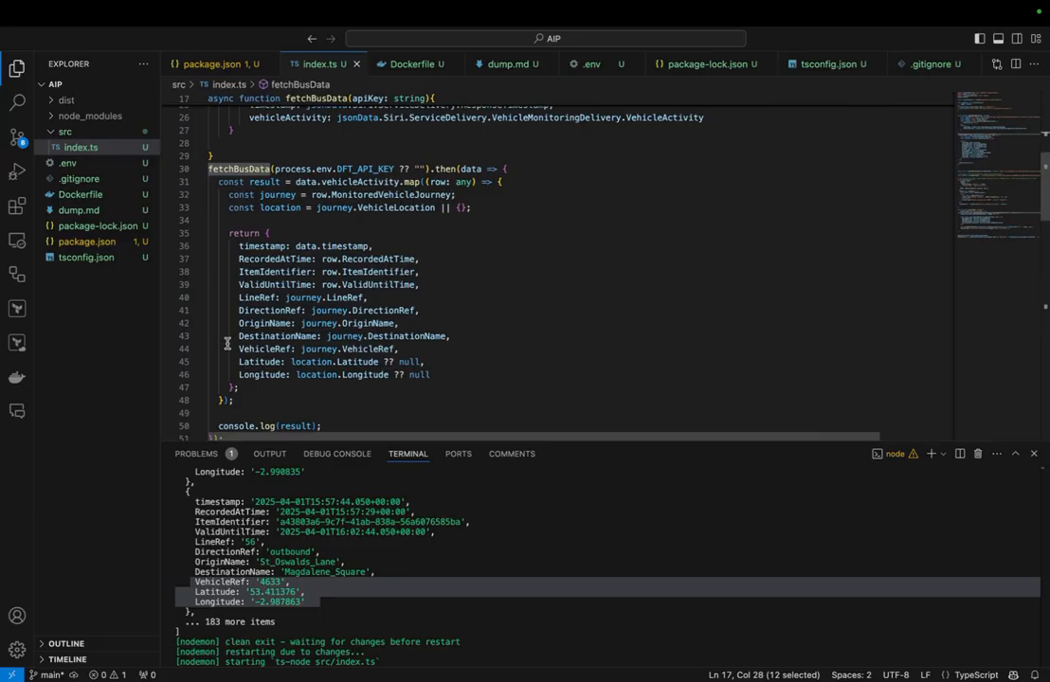
Step: Compare the VehicleRef, Latitude and Longitude fields in the result mapping with the same fields in the terminal output
drag(434, 375, 239, 350)
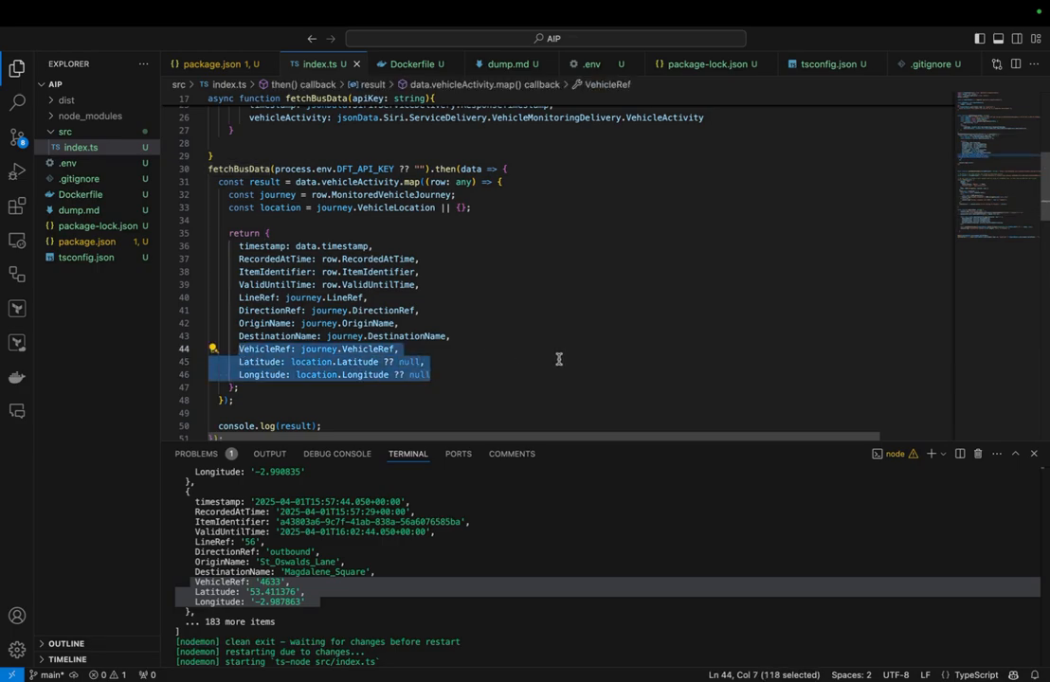
click(502, 363)
drag(458, 373, 240, 348)
click(335, 595)
drag(310, 601, 201, 585)
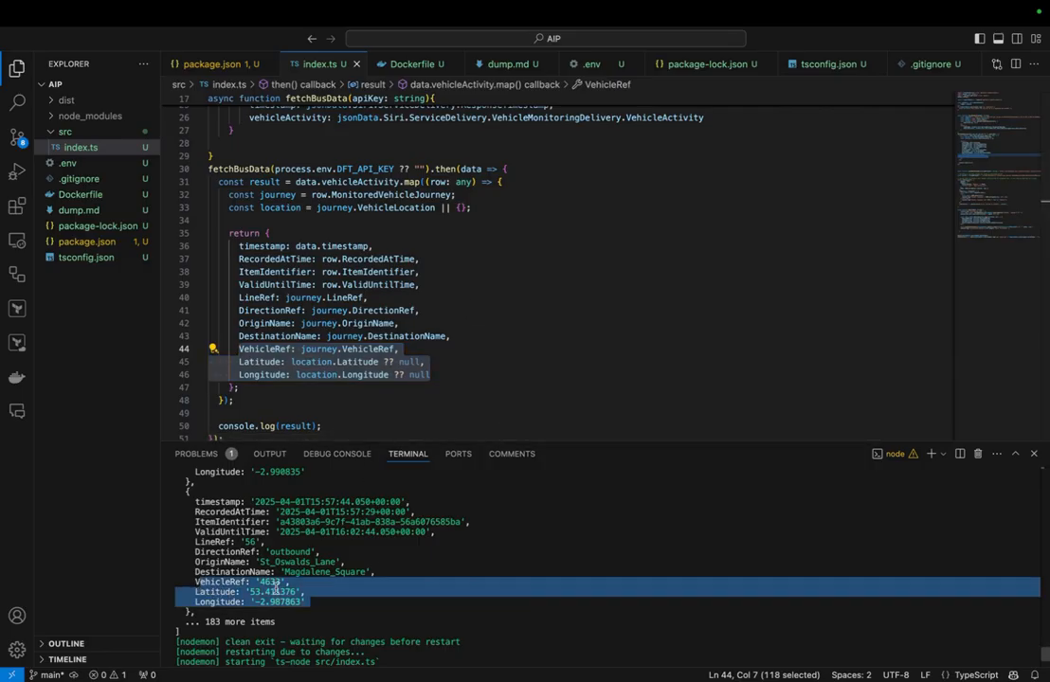
double_click(216, 591)
double_click(218, 602)
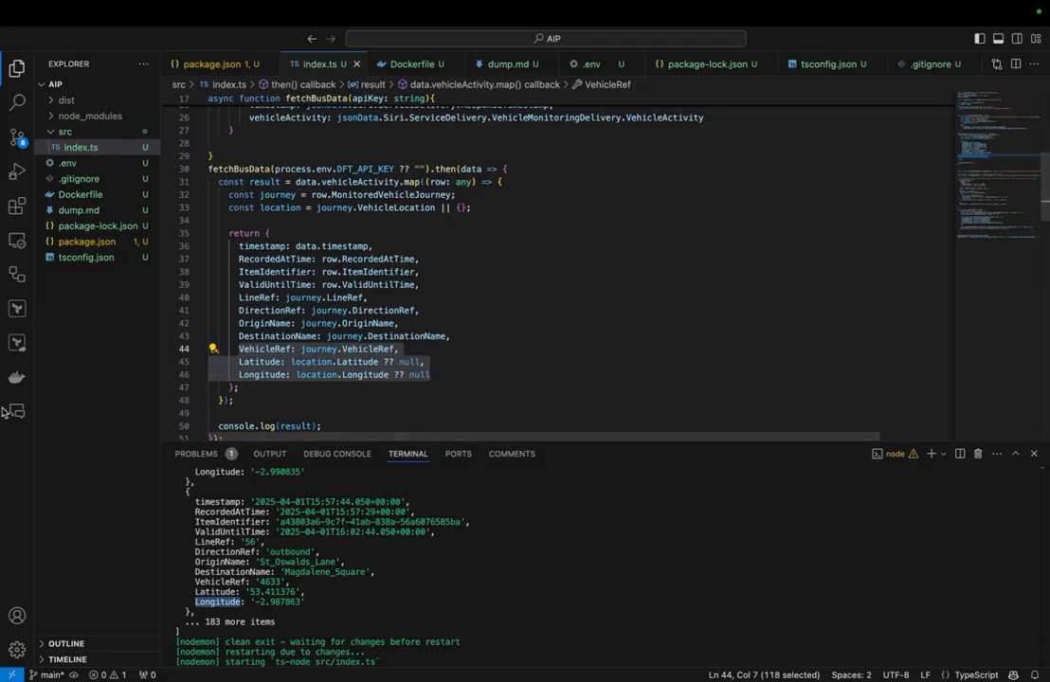
Step: Examine the pushRowToFoundary function and the main function that pushes the bus rows in index.ts
scroll(320, 216, down, 5)
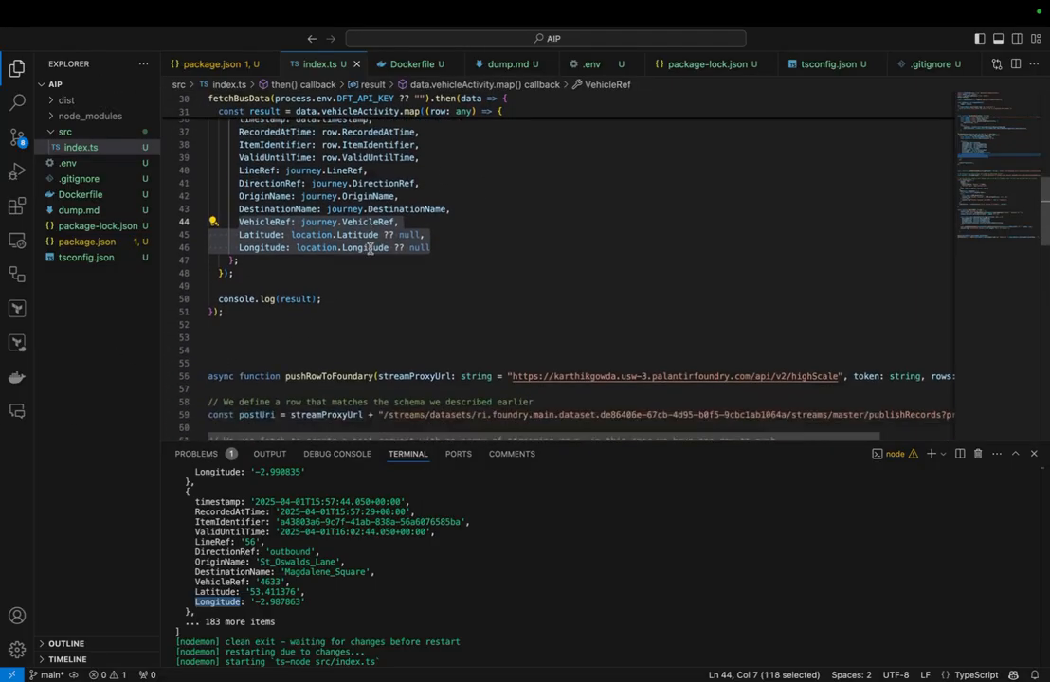
click(321, 283)
double_click(321, 284)
scroll(326, 227, down, 3)
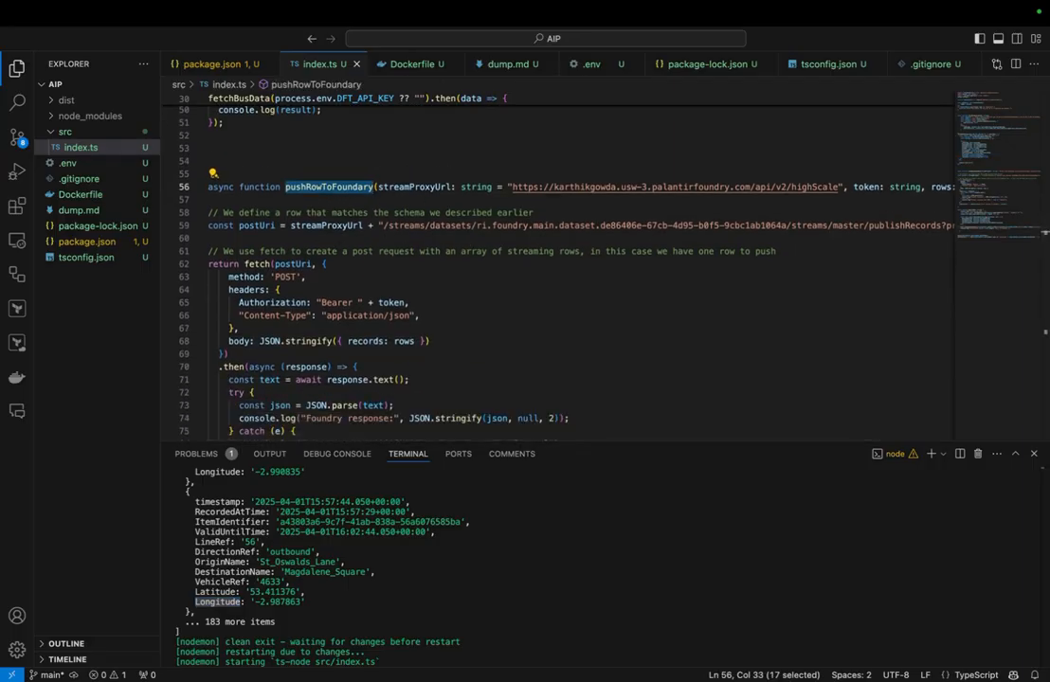
scroll(441, 328, down, 2)
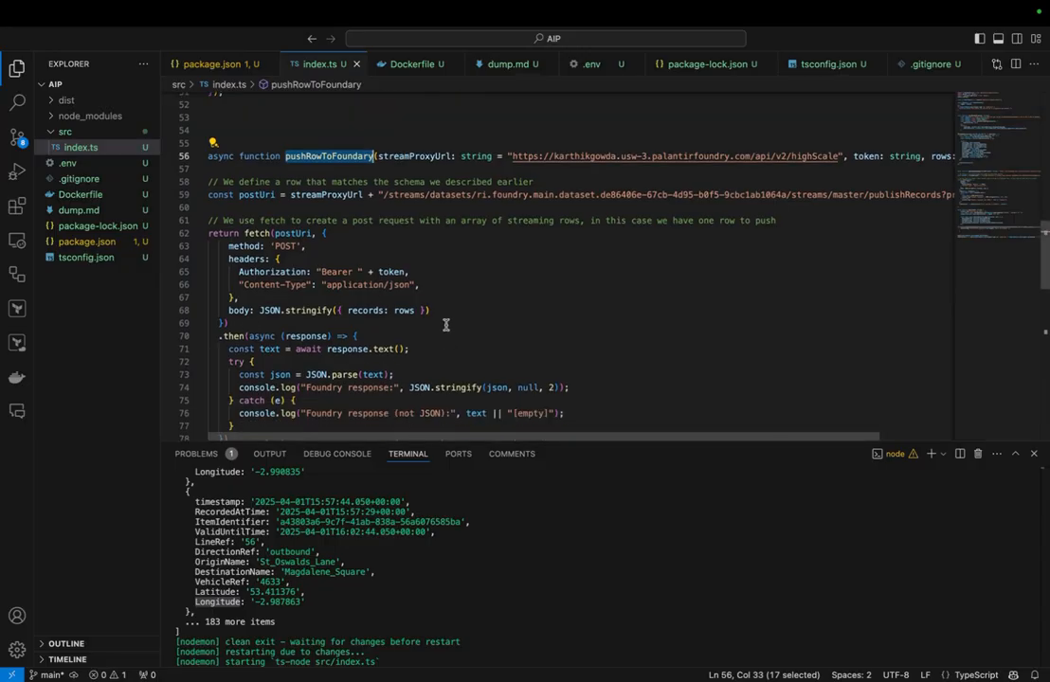
scroll(446, 325, down, 1)
scroll(445, 325, down, 10)
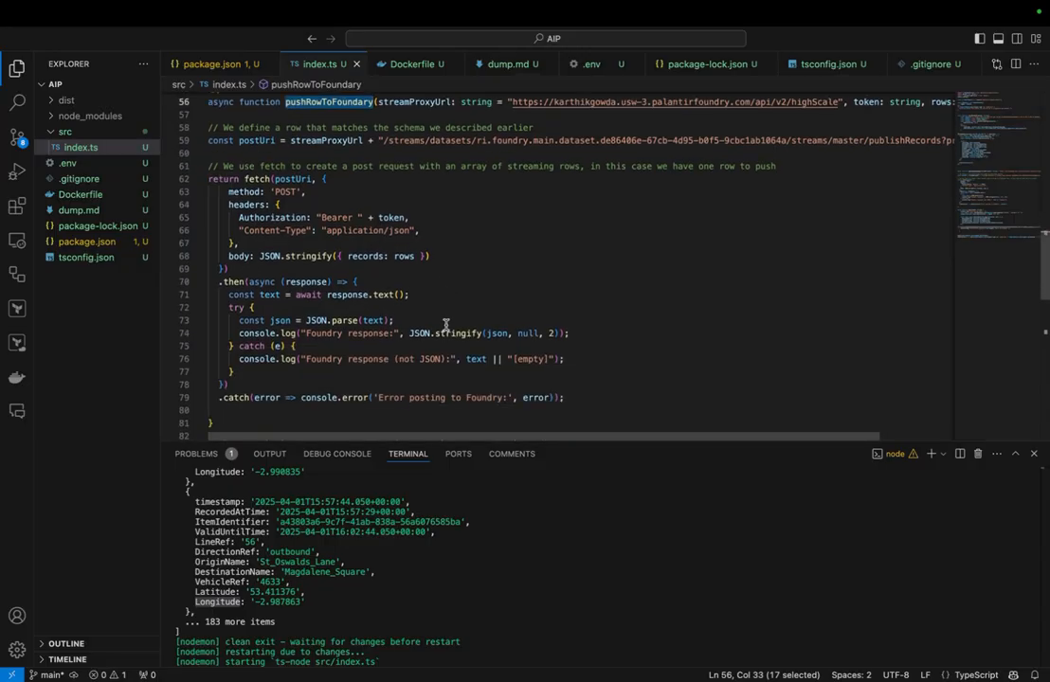
scroll(314, 256, down, 2)
double_click(292, 191)
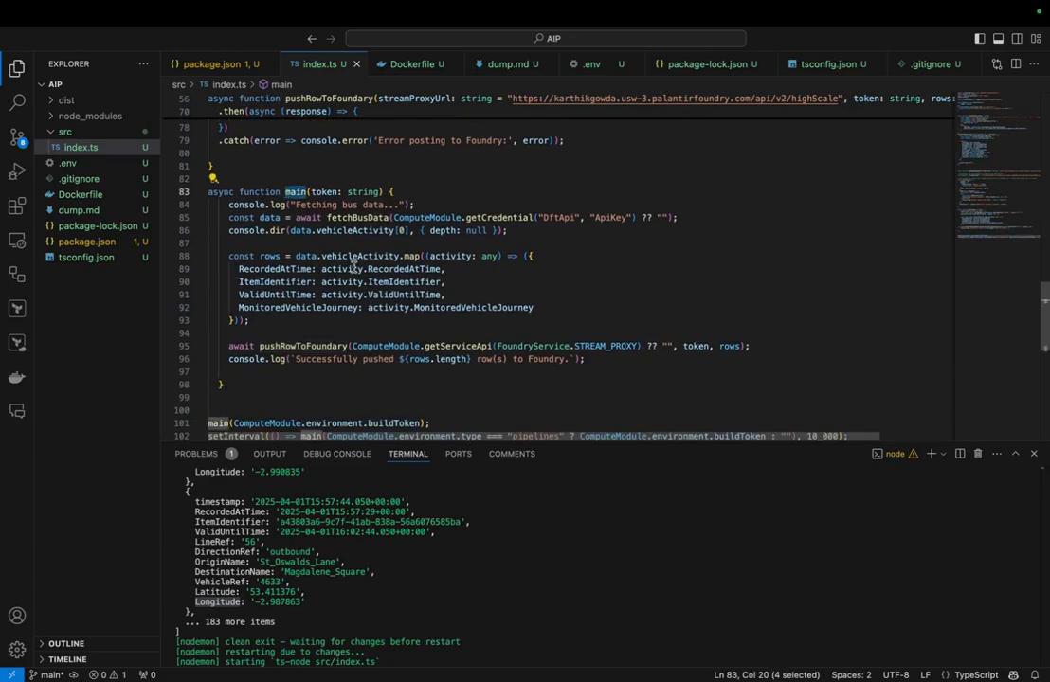
scroll(303, 246, down, 3)
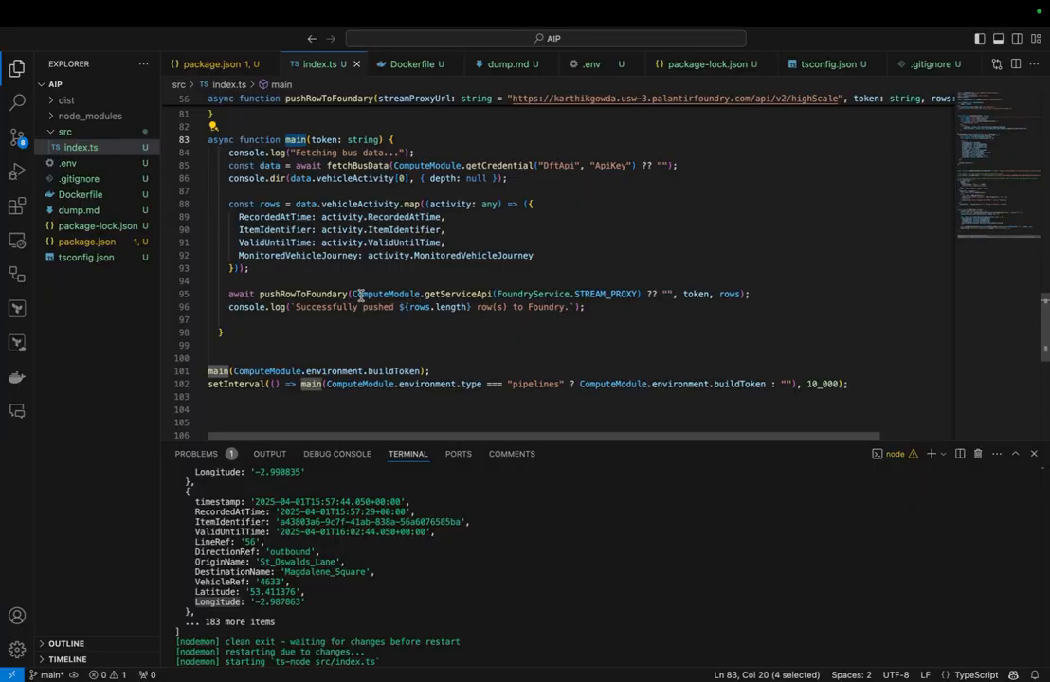
Step: Switch to the Foundry compute module configuration in the browser and view the repository choices for the buses-ingestor container
key(ctrl+Right)
click(358, 41)
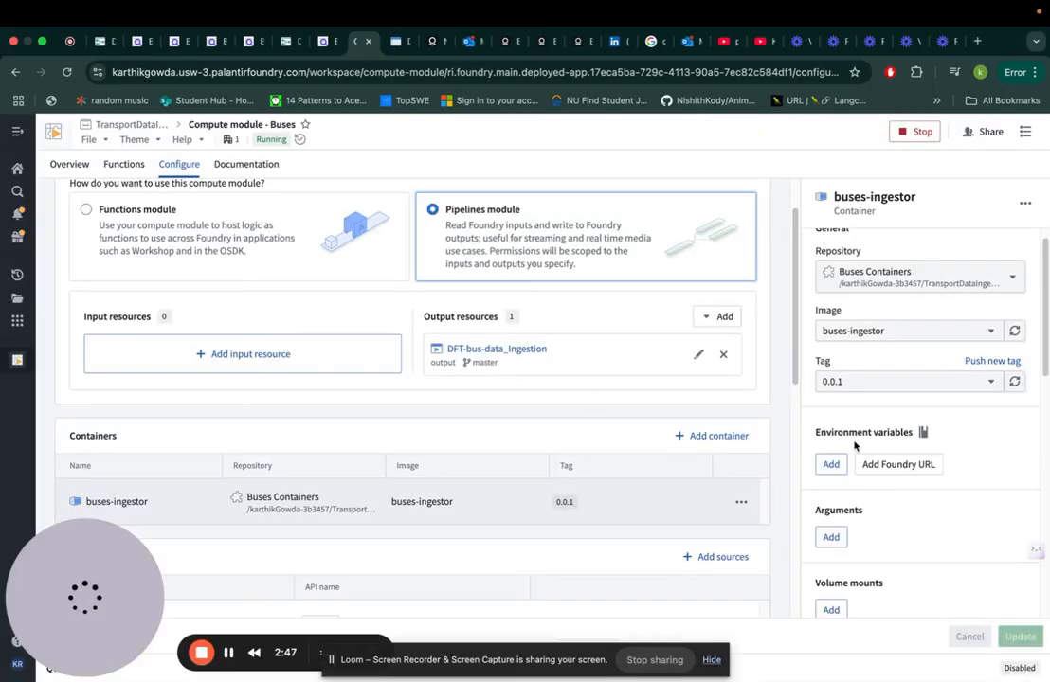
scroll(562, 420, down, 1)
click(870, 274)
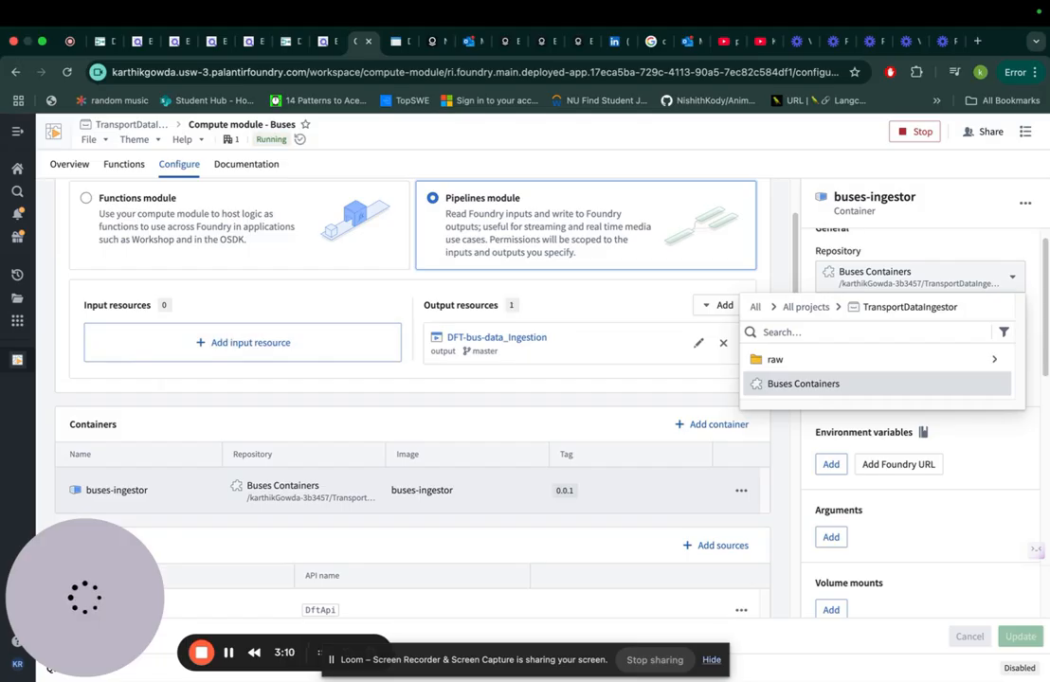
Step: View the DFT-bus-data_Ingestion stream preview and the vehicle journey extraction transform in DftBusesPipeline
click(396, 41)
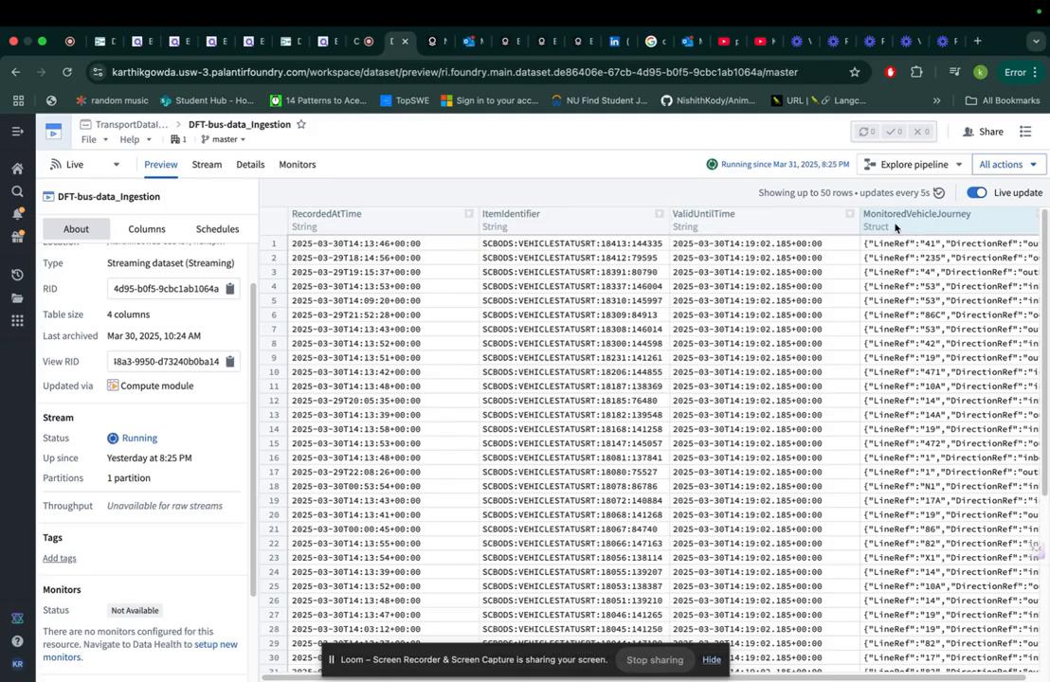
click(101, 42)
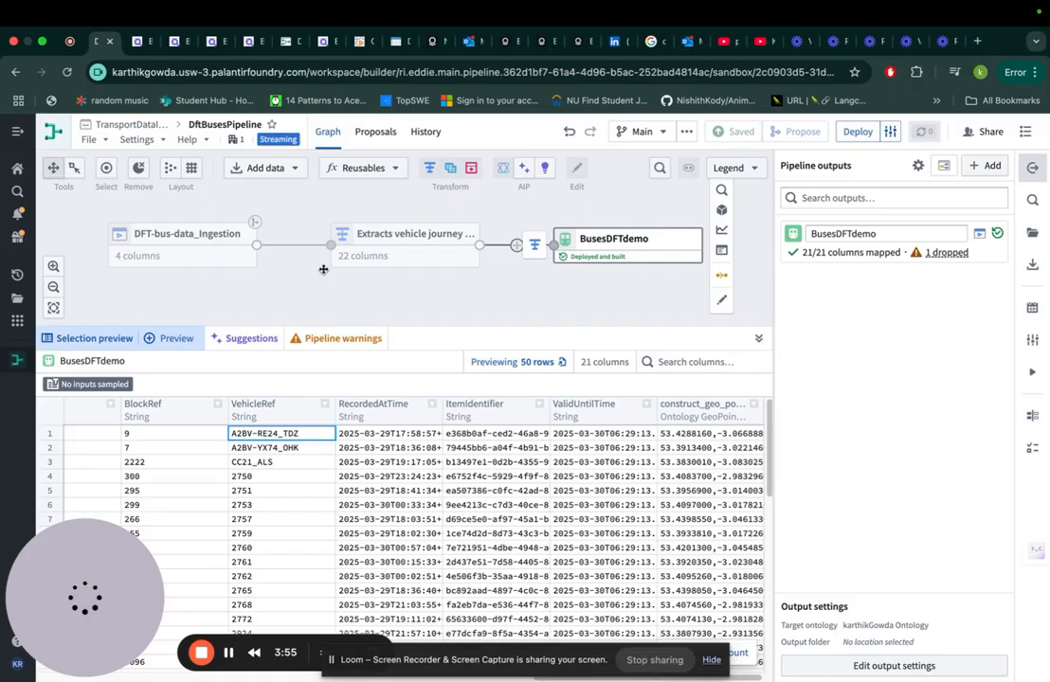
click(378, 256)
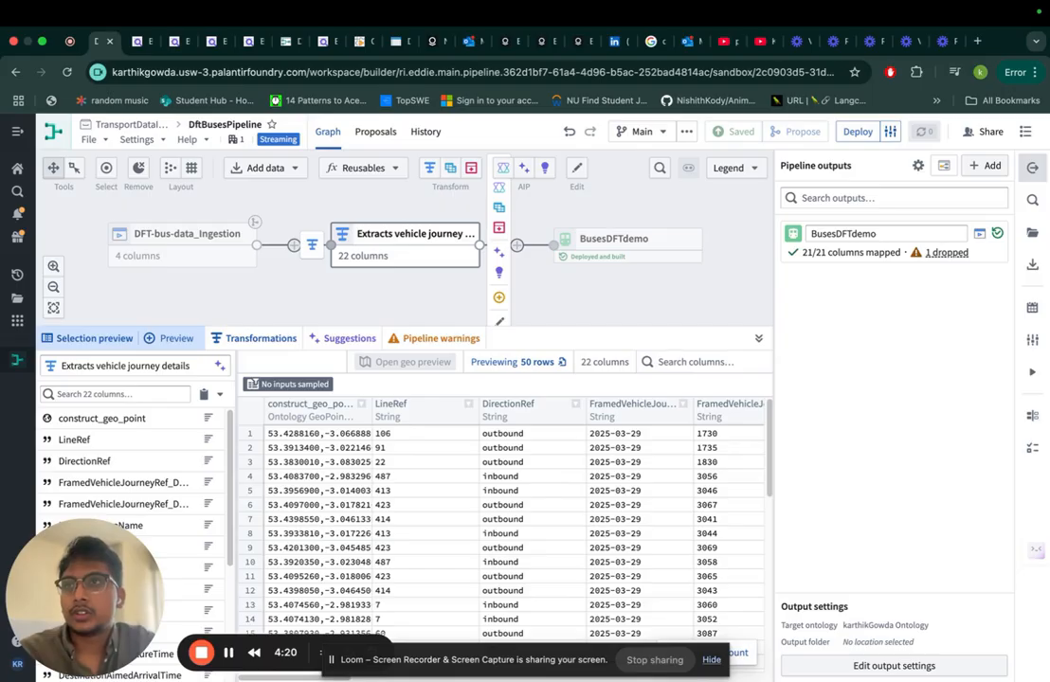
Step: Open the pipeline's BusesDFTdemo output objects in Object Explorer
click(645, 255)
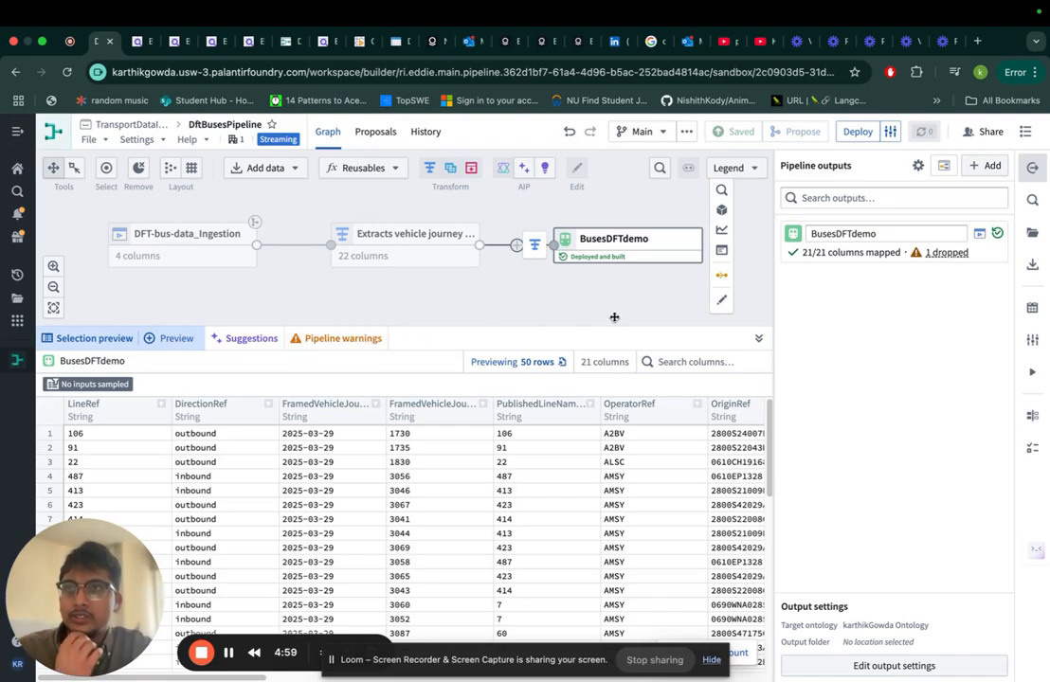
mouse_move(726, 214)
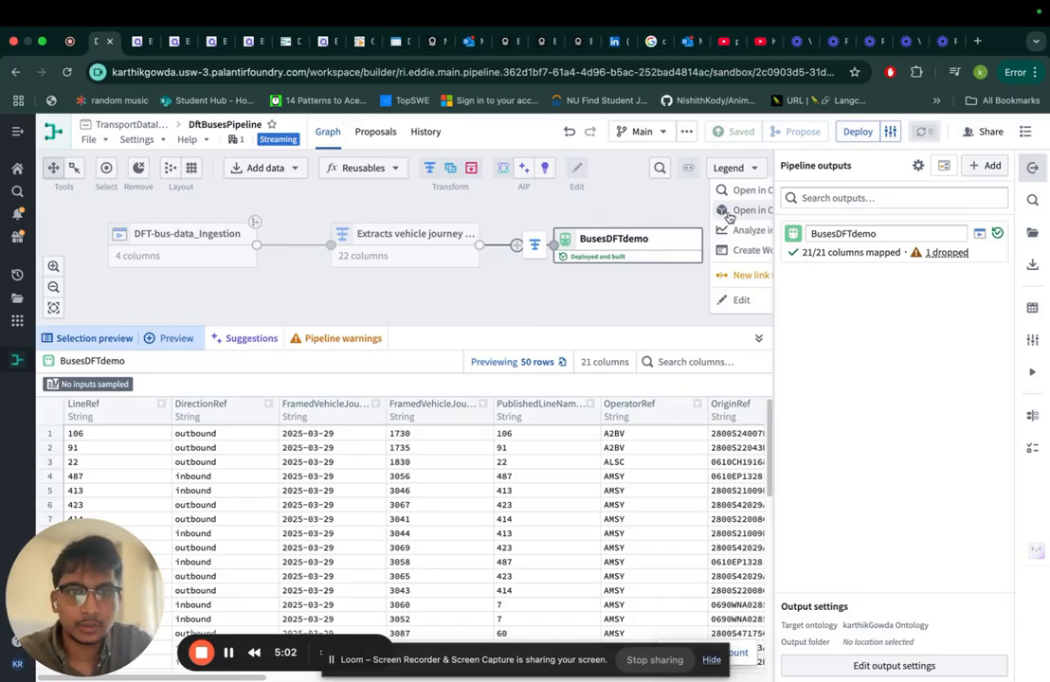
click(739, 199)
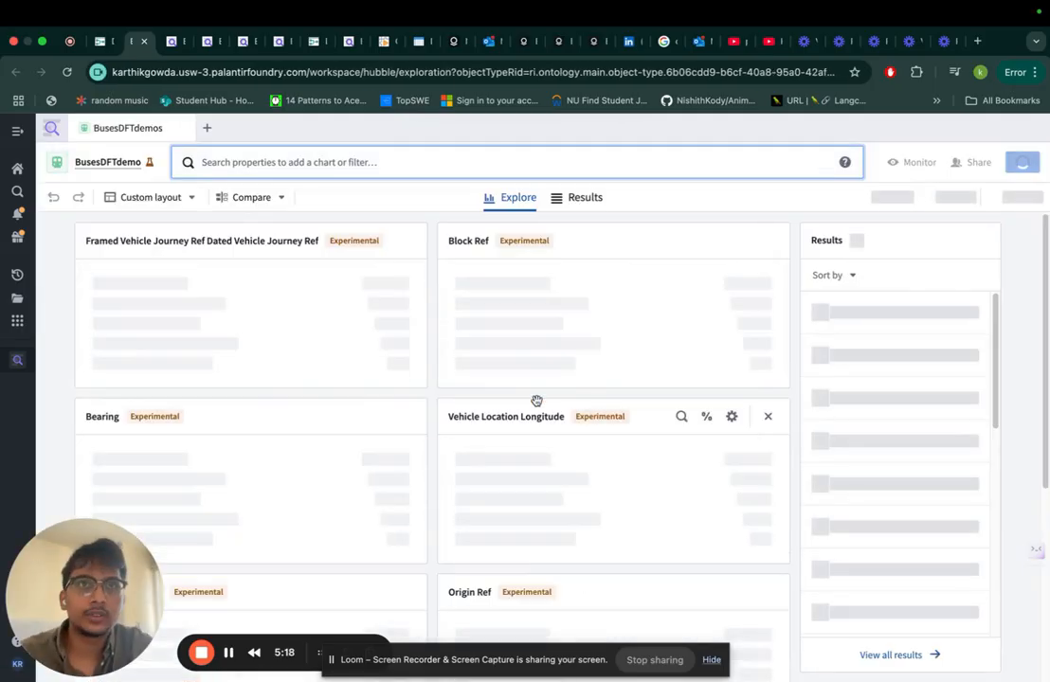
Step: Add a chart for the Geo Point property to the BusesDFTdemo exploration
scroll(486, 456, down, 3)
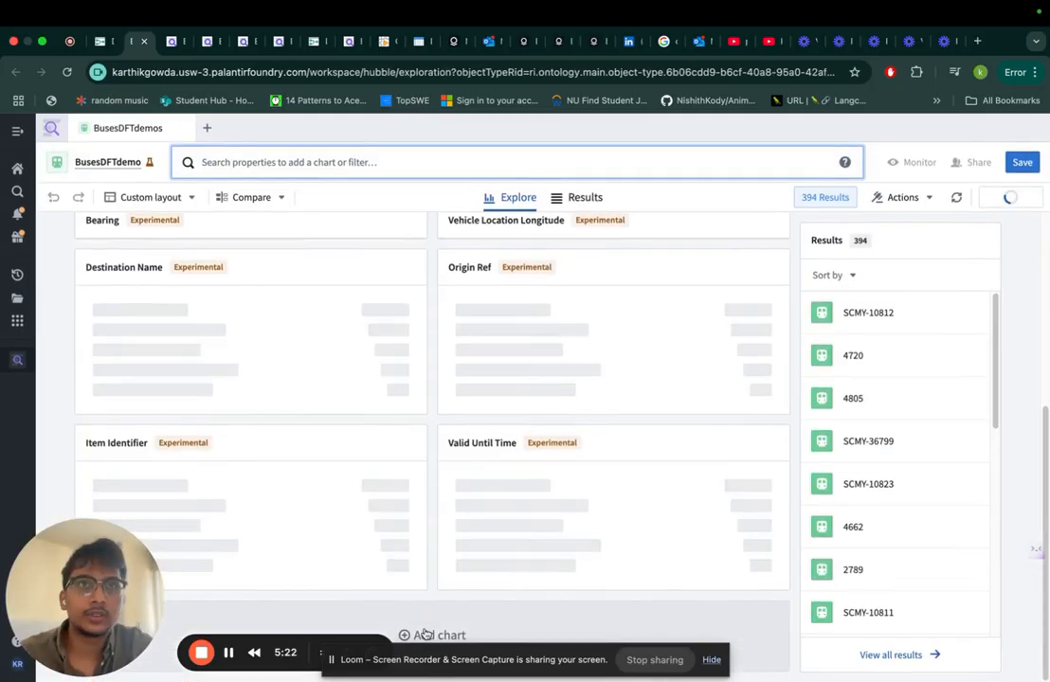
scroll(457, 539, down, 3)
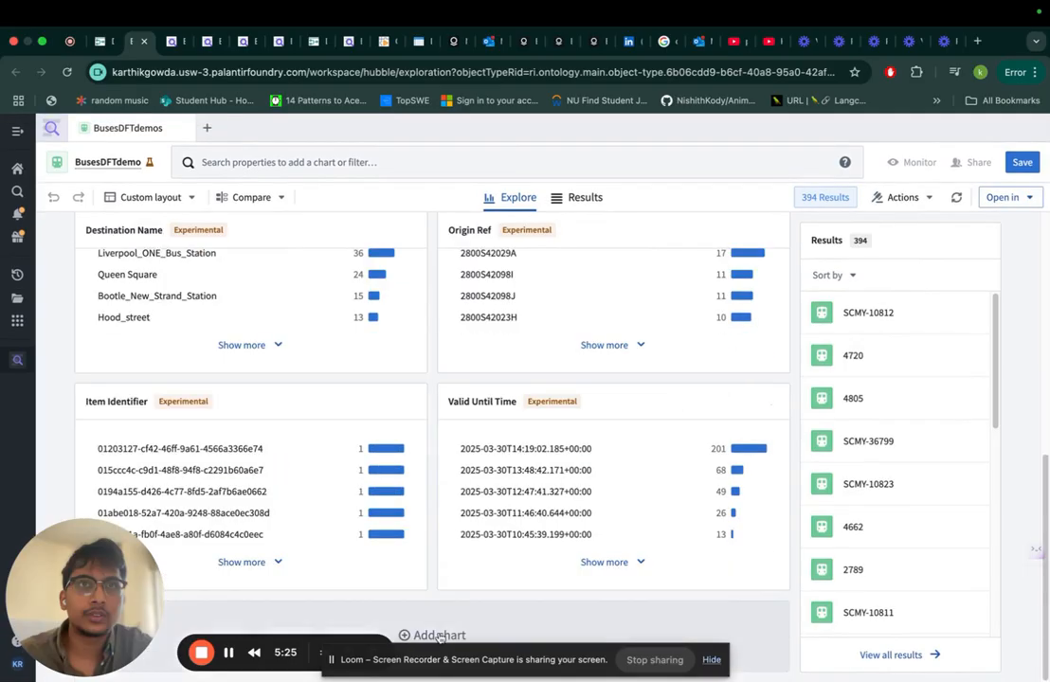
click(433, 635)
scroll(398, 452, down, 1)
scroll(398, 452, down, 3)
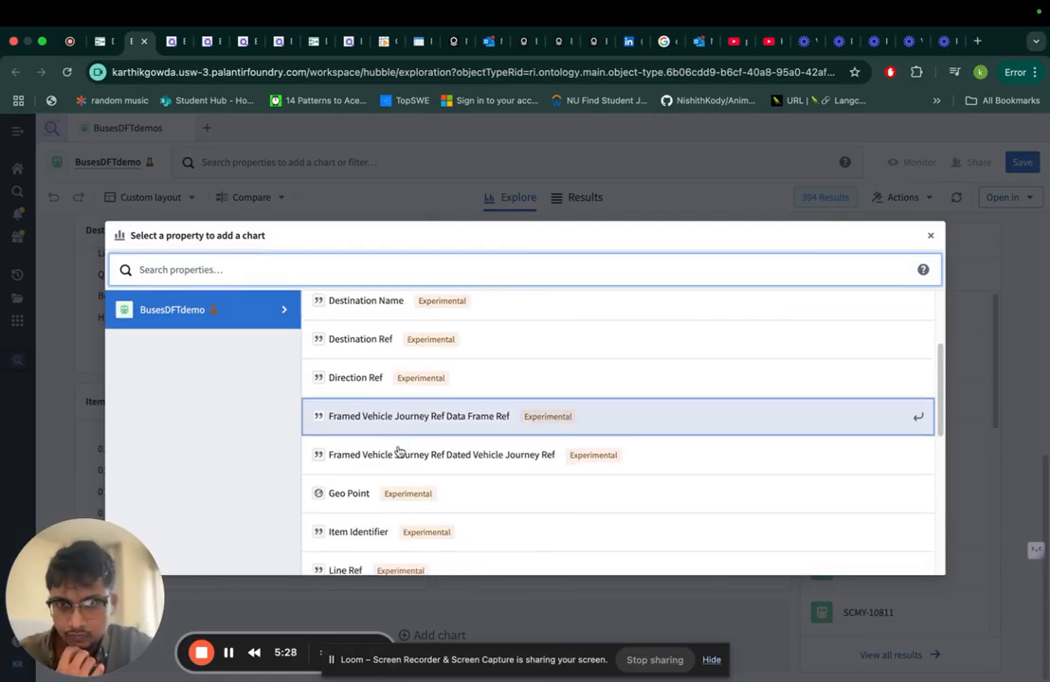
click(403, 478)
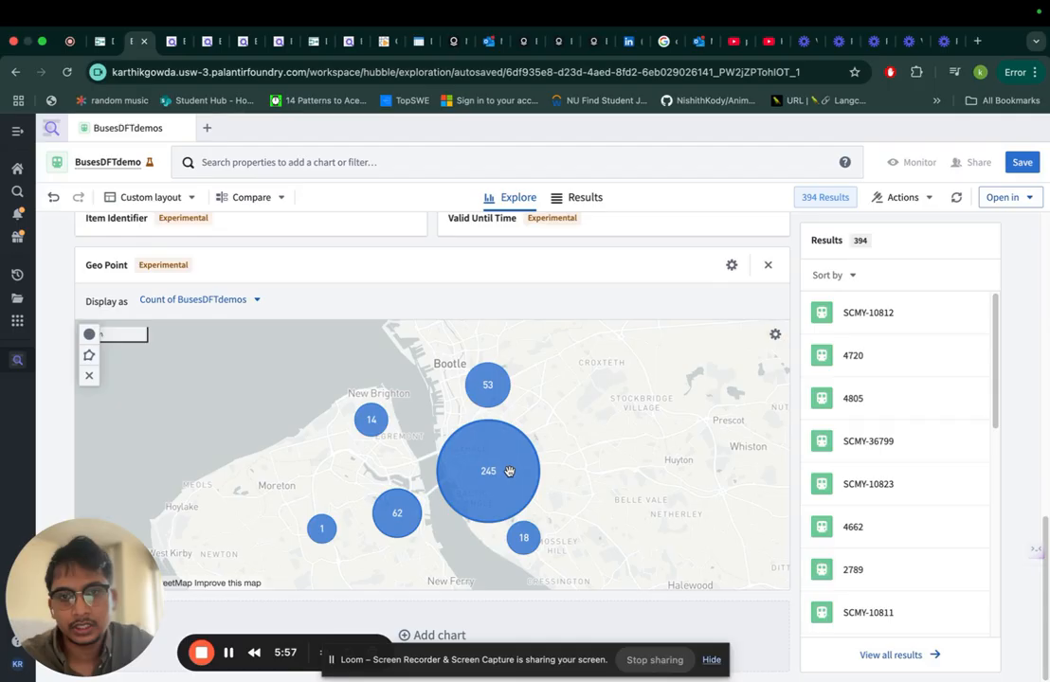
Step: Examine the bus clusters on the Geo Point map around Liverpool and Bootle at different zoom levels
scroll(509, 471, down, 2)
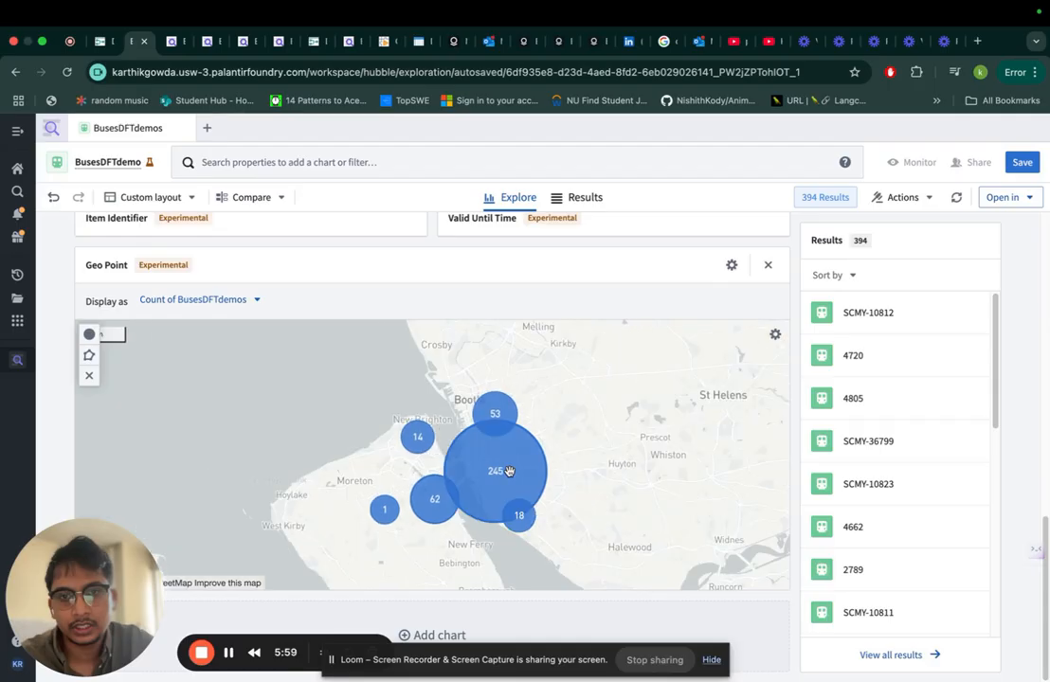
scroll(508, 471, up, 2)
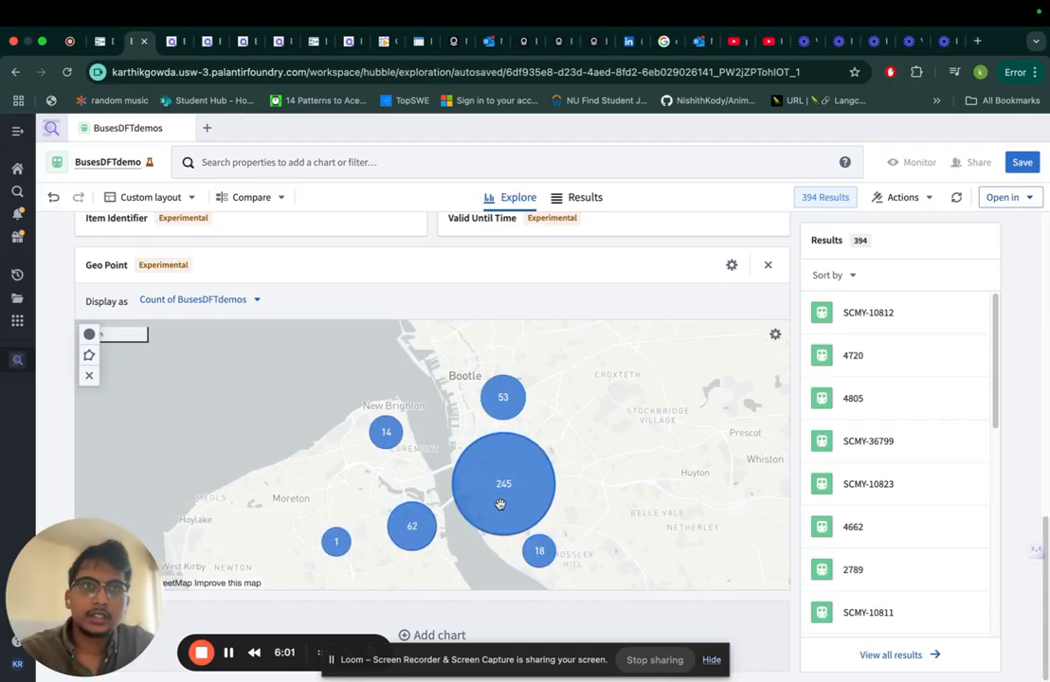
scroll(500, 504, up, 5)
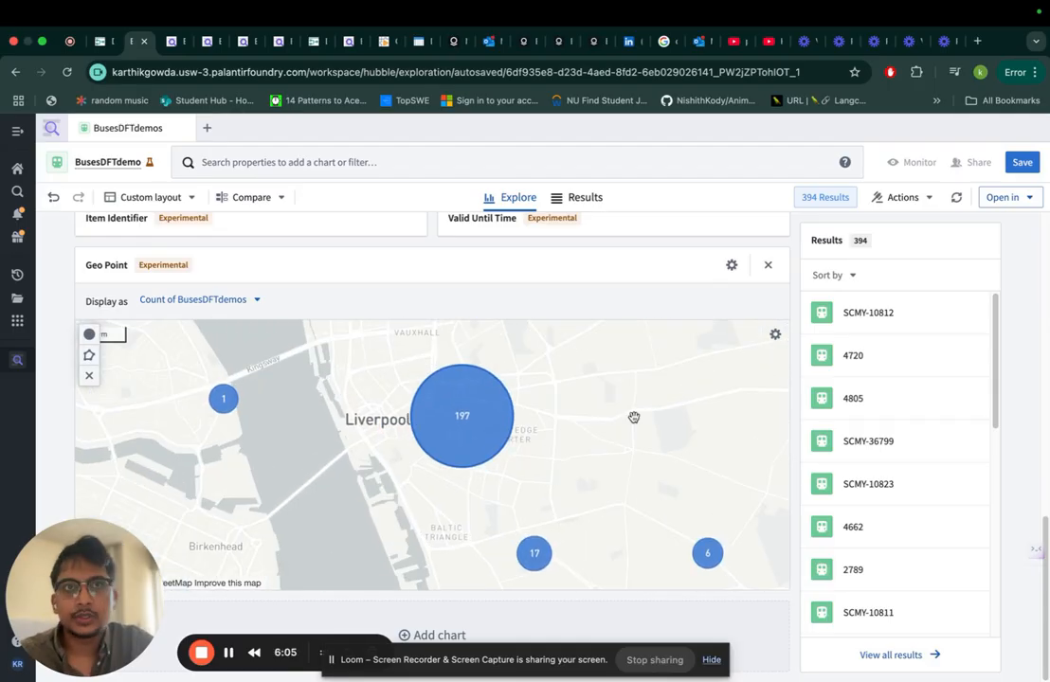
drag(633, 417, 243, 497)
drag(445, 421, 565, 513)
drag(327, 339, 439, 413)
drag(555, 437, 544, 578)
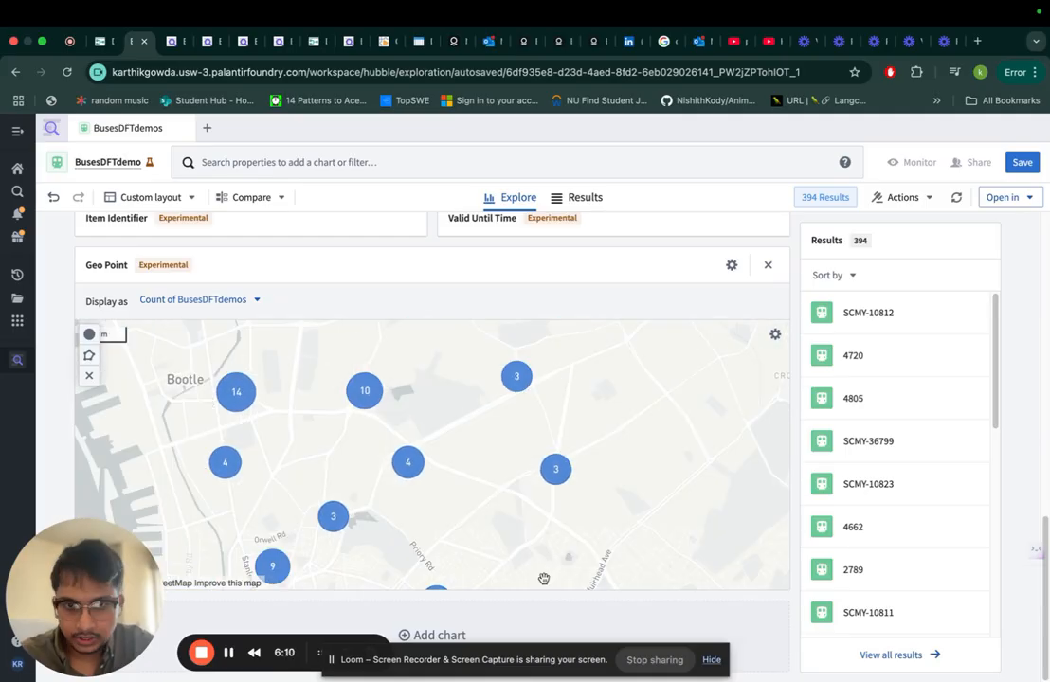
drag(549, 459, 755, 356)
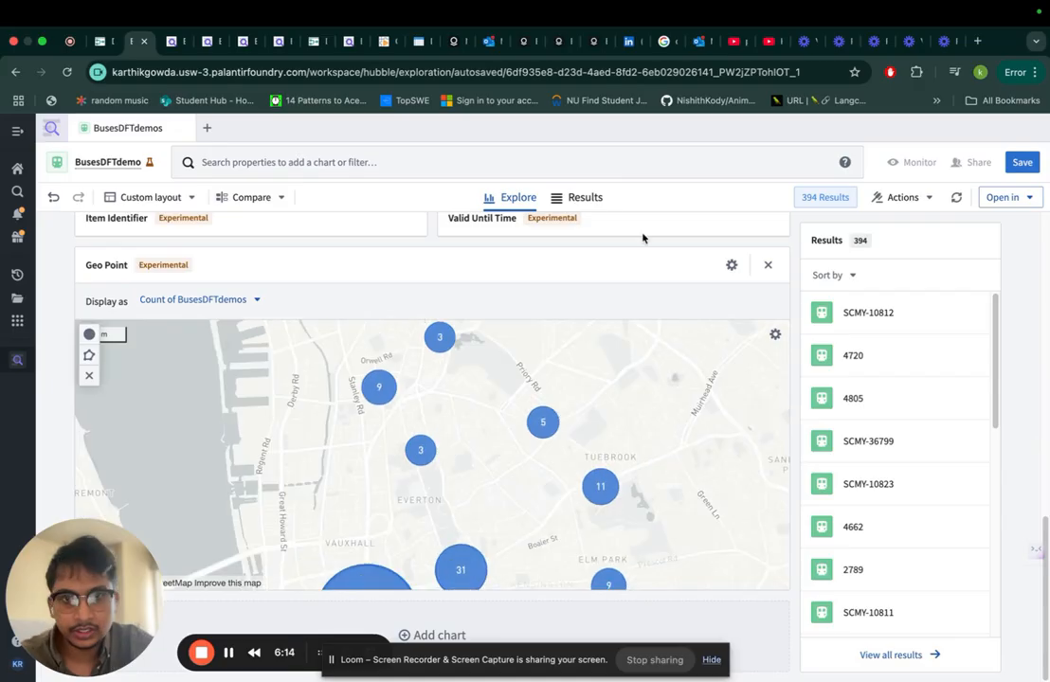
drag(456, 524, 573, 339)
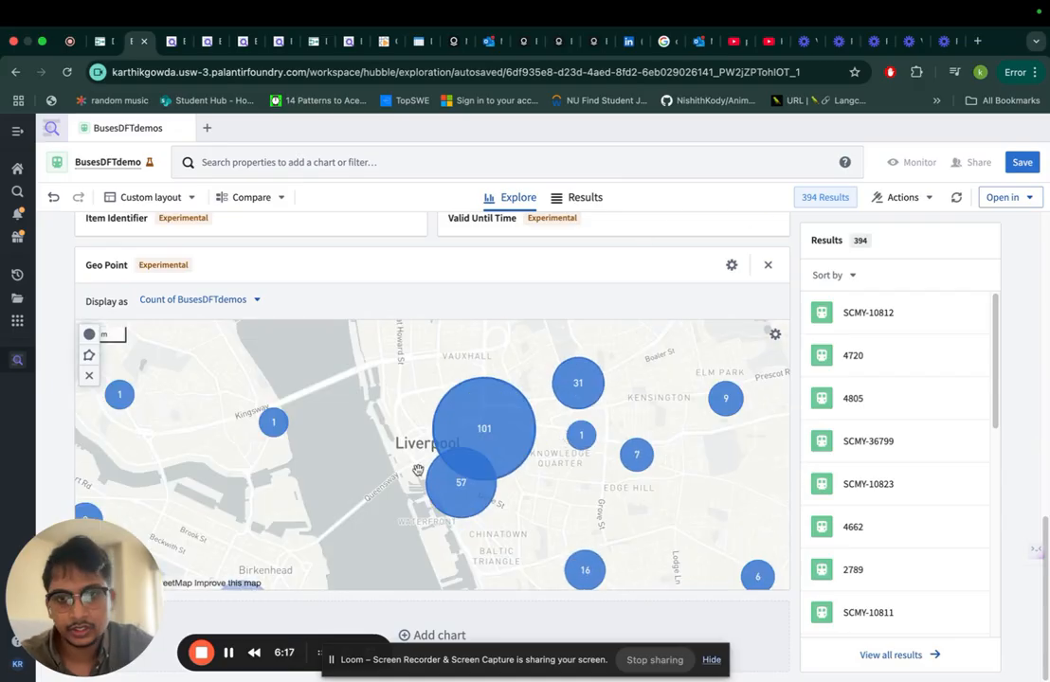